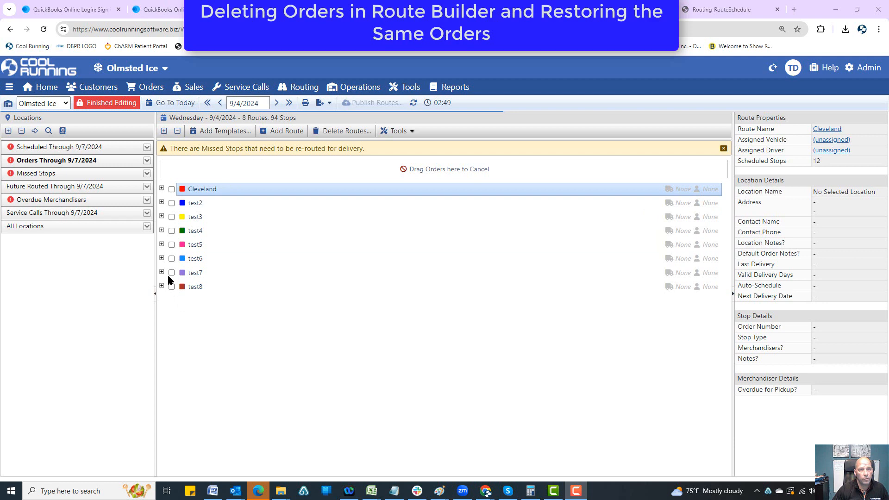
- Cancel all orders on route test8, from Gas N Go Fulton Avenue through Linda Superette
click(163, 286)
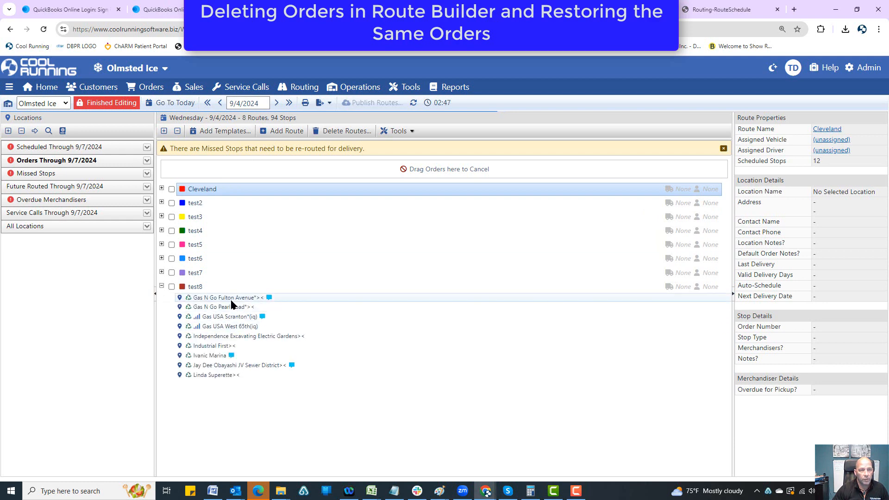
click(235, 375)
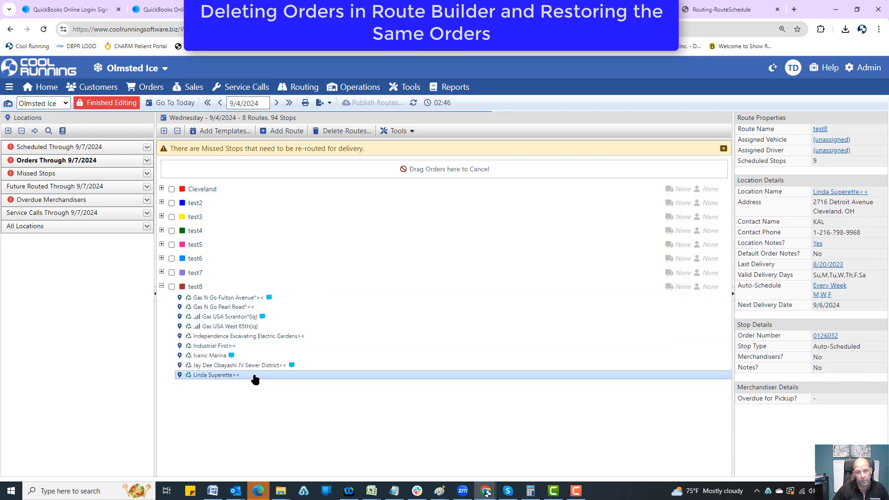
click(237, 299)
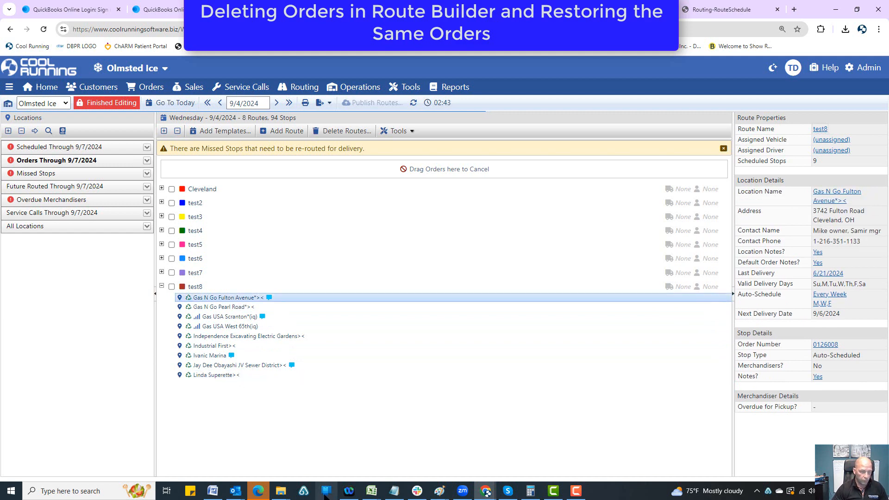
shift+click(218, 375)
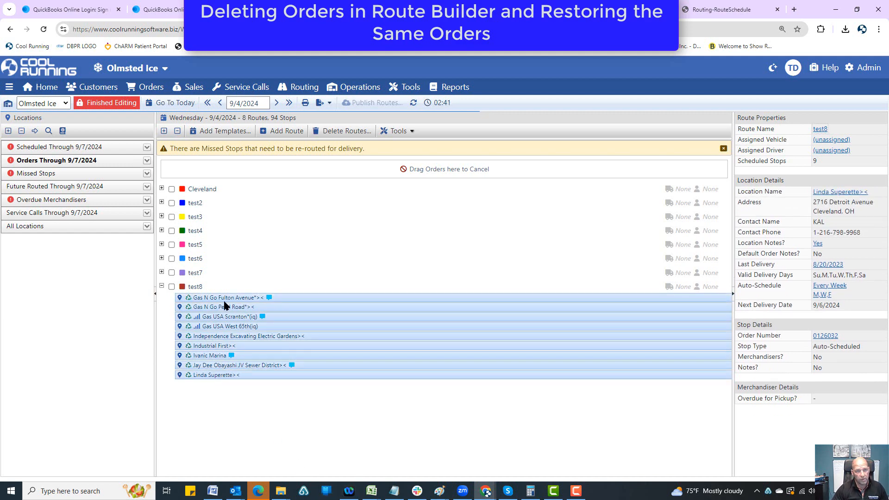
drag(226, 301, 425, 164)
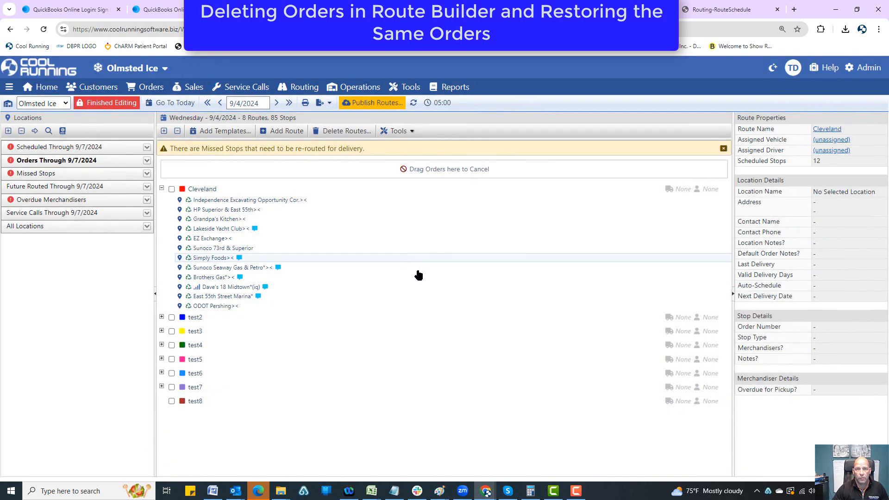
- Delete the emptied test8 route from the 9/4/2024 schedule
click(171, 401)
click(342, 131)
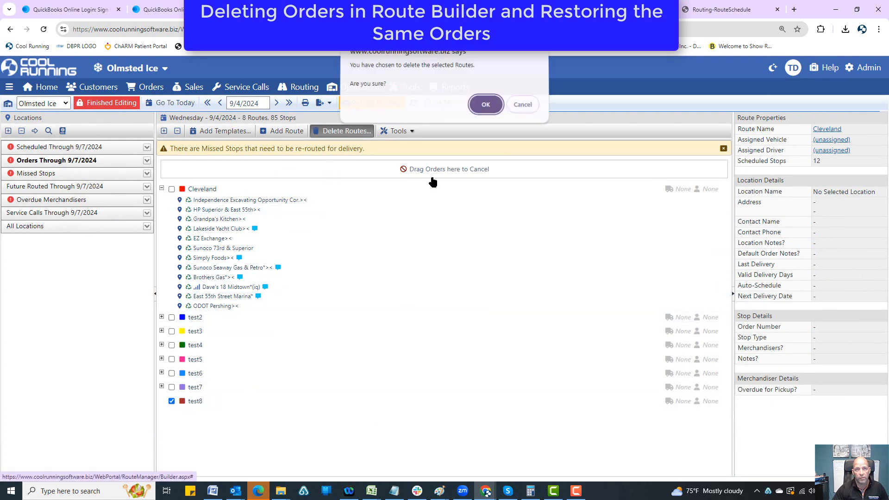
click(476, 109)
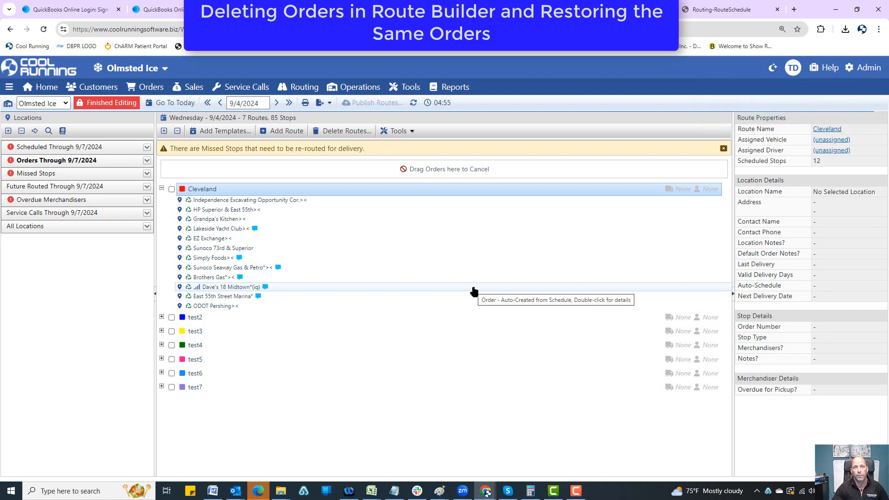
- Bring up the canceled orders available for restoring and group them by day
click(401, 132)
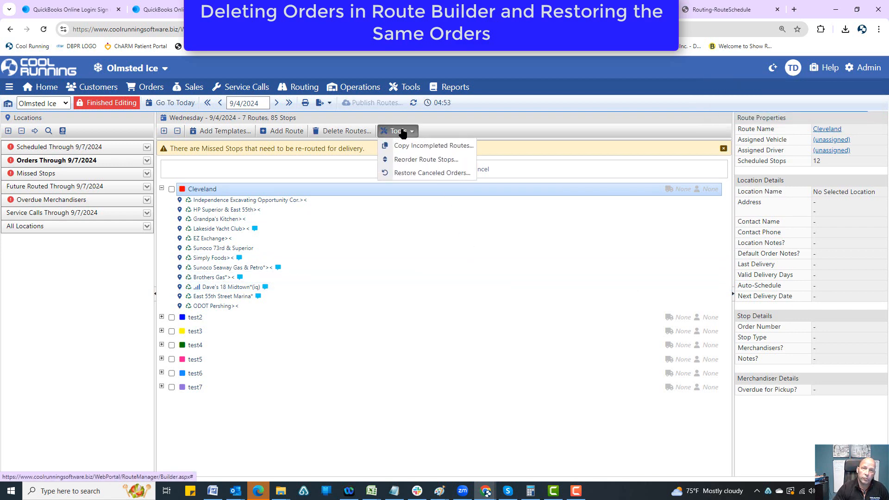
click(408, 173)
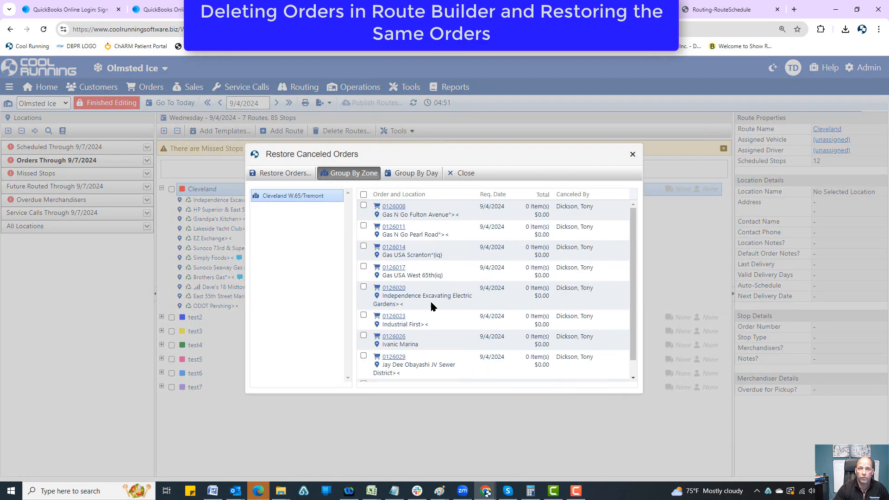
click(401, 174)
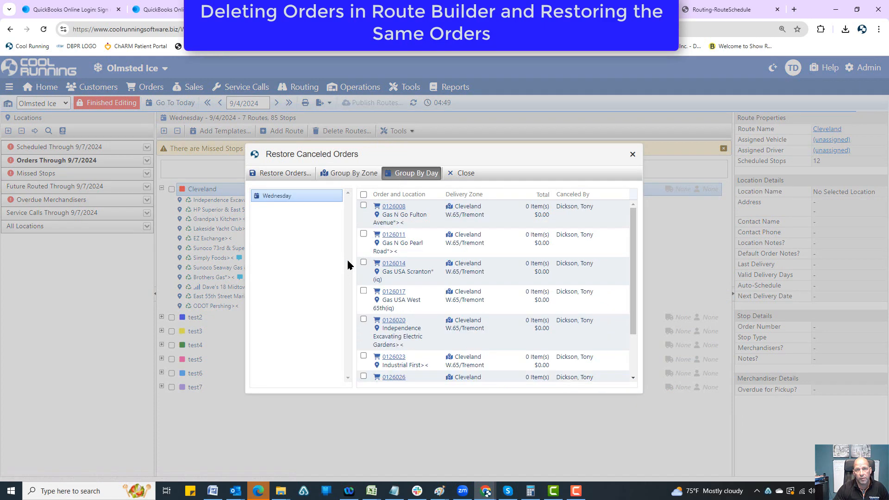
click(350, 179)
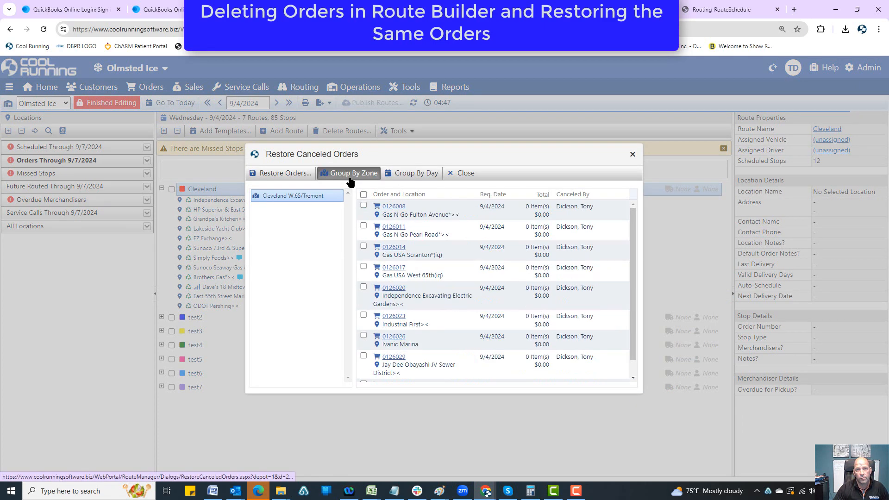
click(402, 173)
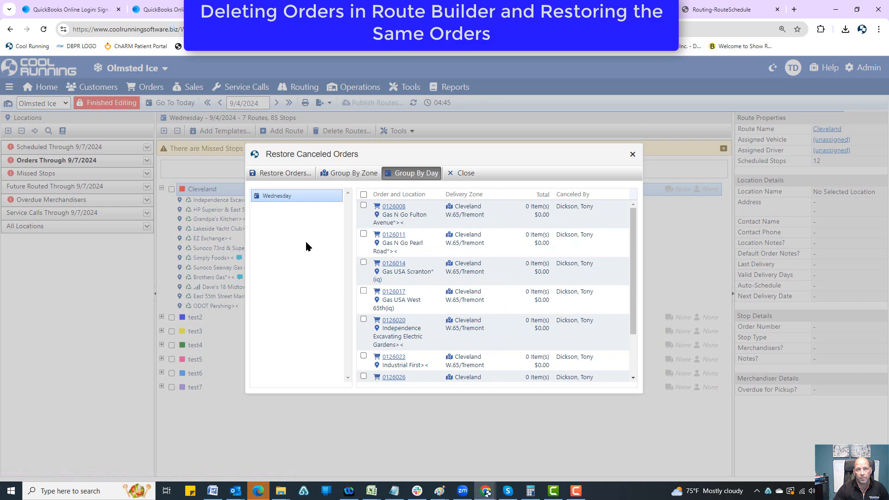
- Restore all of Wednesday's canceled orders
scroll(440, 274, down, 3)
scroll(453, 317, up, 3)
click(364, 195)
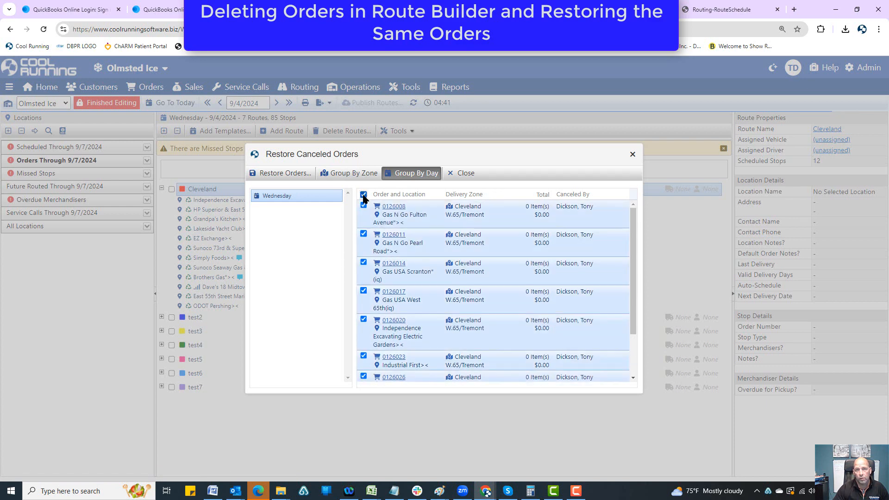
click(273, 174)
click(485, 107)
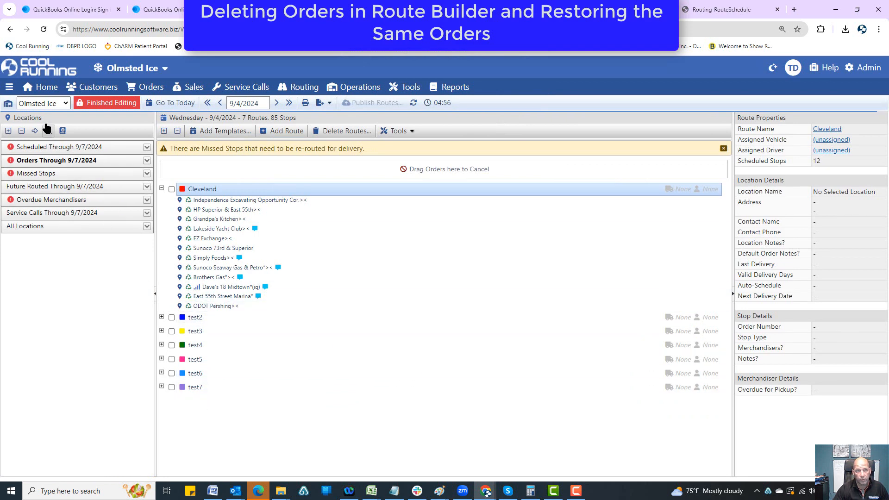
- Add all Wednesday route templates, Cleveland and test2 through test8, to the 9/4/2024 schedule
click(54, 147)
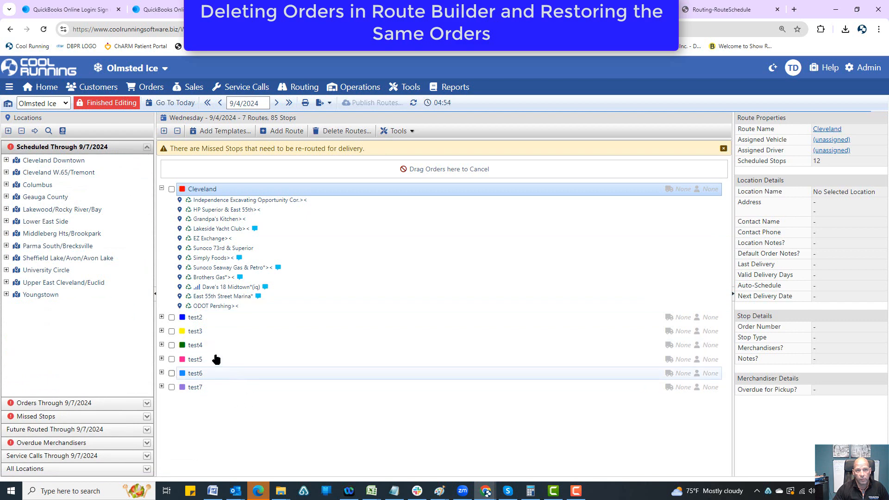
click(161, 189)
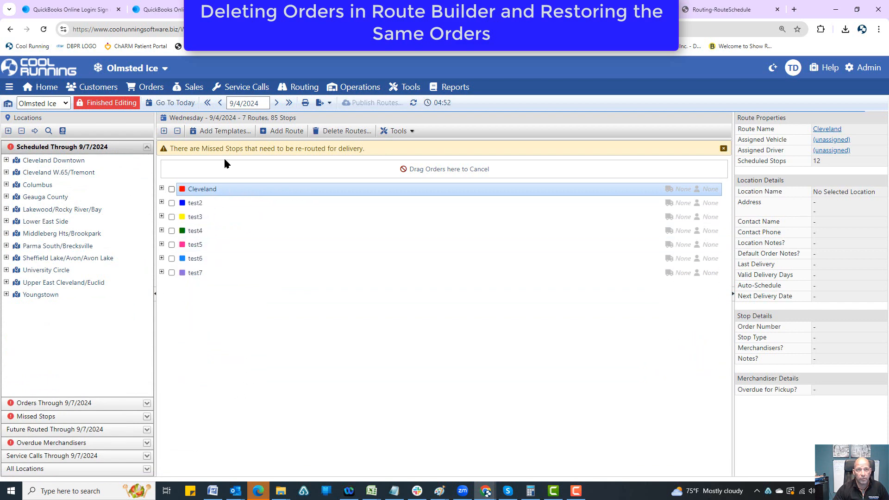
click(230, 132)
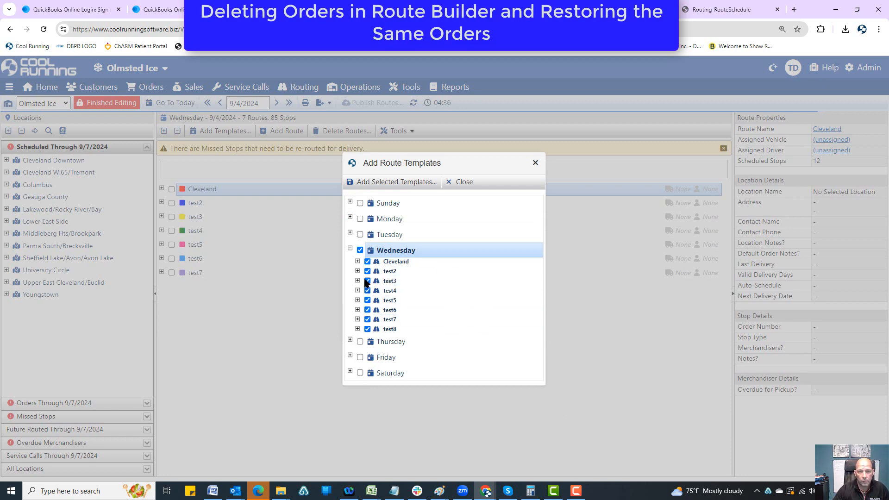
click(367, 262)
click(367, 262)
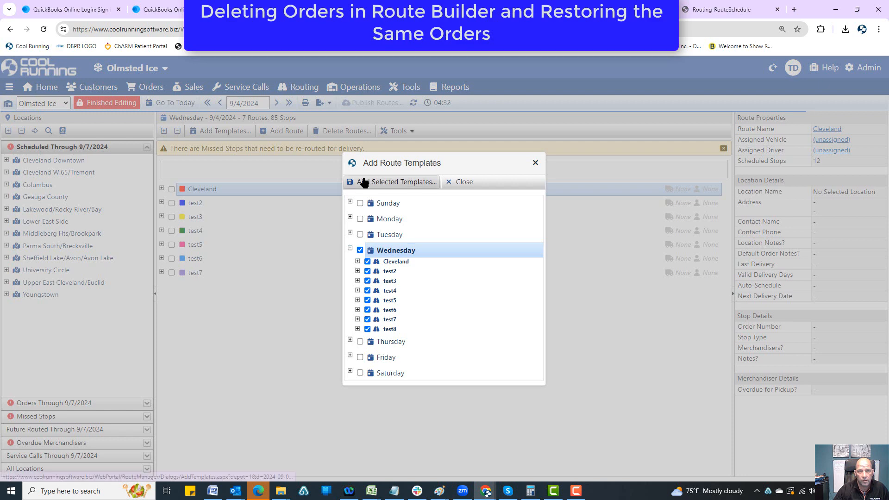
click(358, 261)
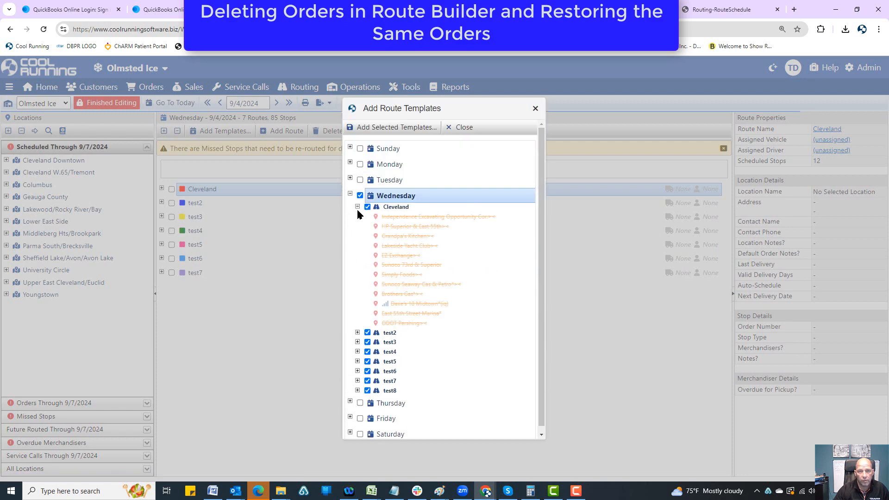
click(358, 207)
click(357, 328)
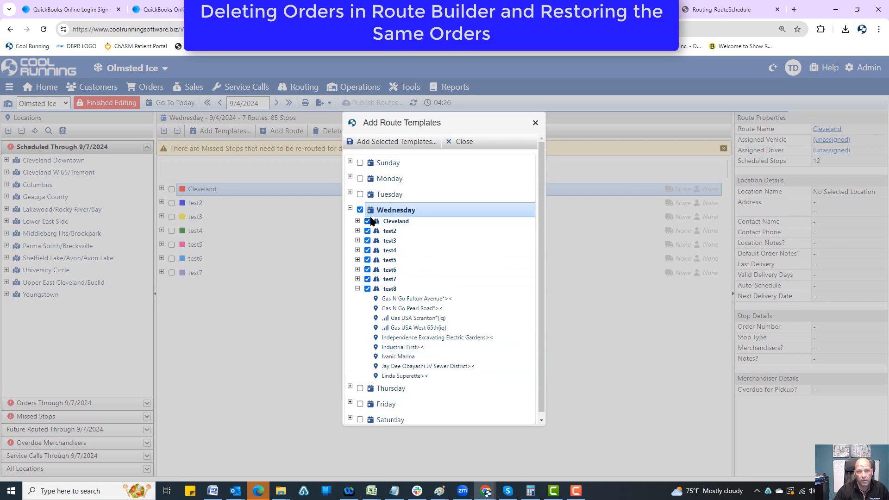
click(377, 143)
click(482, 125)
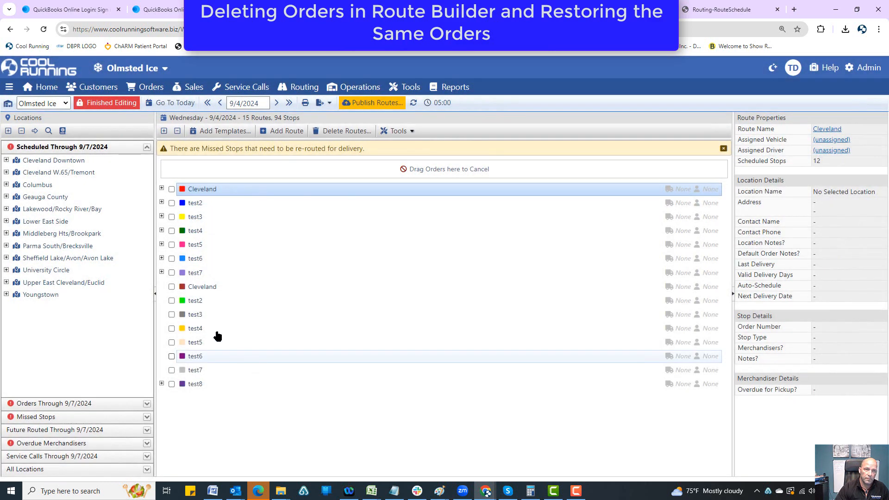
- Delete the duplicate empty routes Cleveland and test2 through test7, keeping the newly added test8
click(172, 286)
click(172, 300)
click(172, 314)
click(171, 328)
click(171, 342)
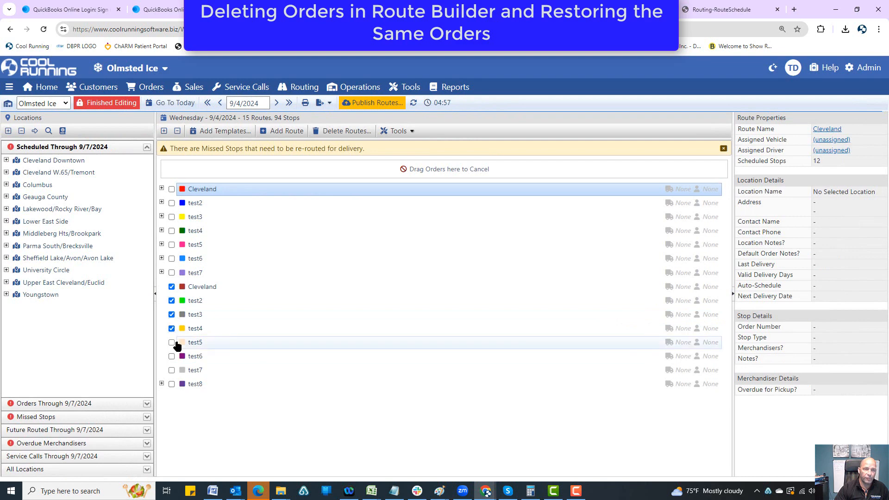
click(172, 356)
click(171, 370)
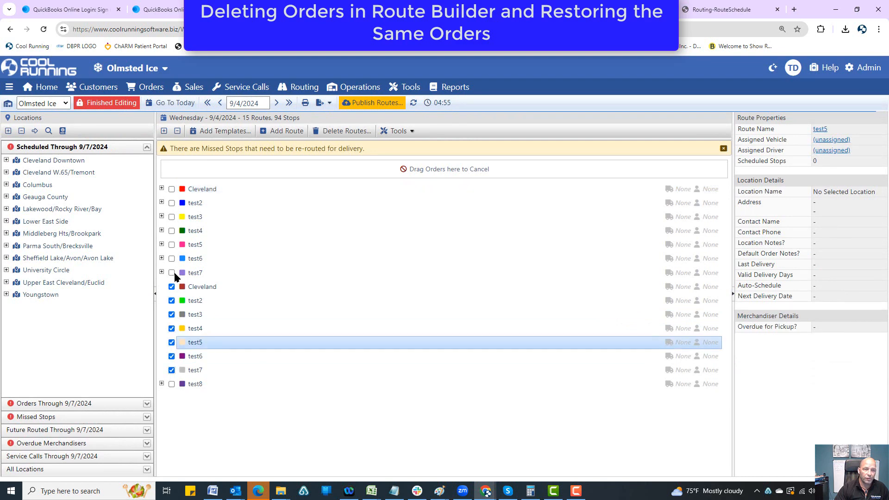
click(342, 131)
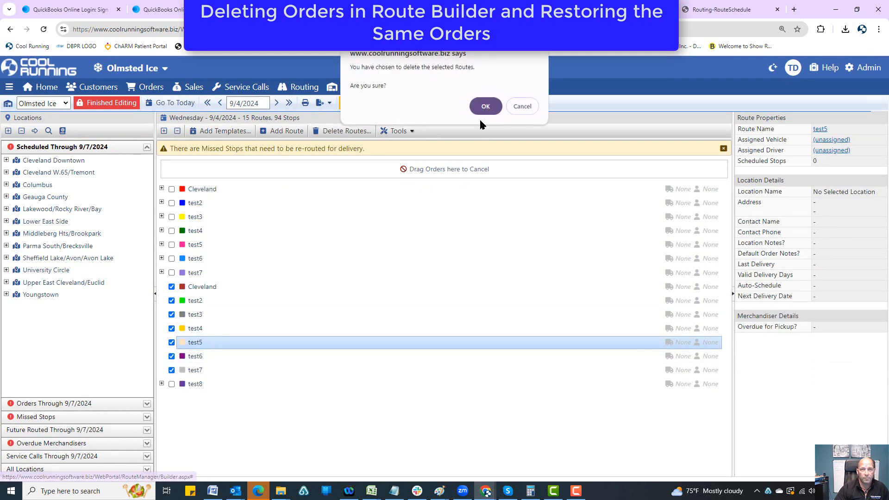
click(484, 104)
- Check the stops on the re-added test8 route and collapse the list of scheduled locations
click(162, 286)
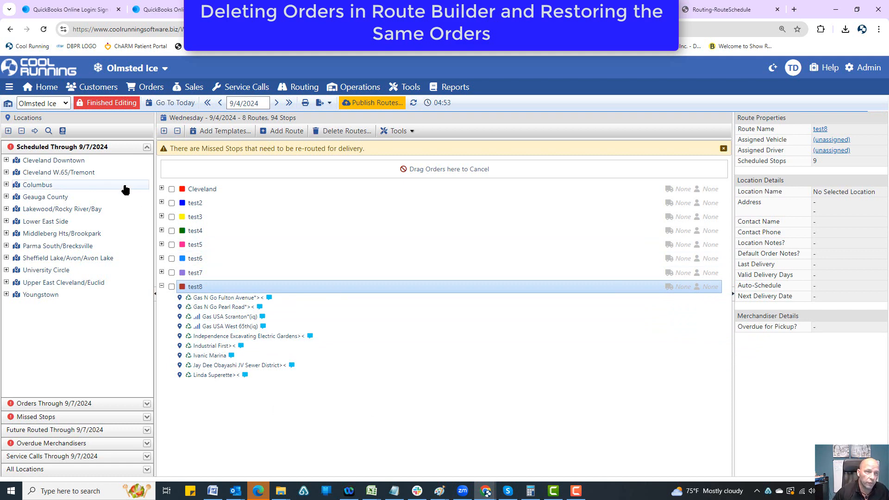
click(145, 149)
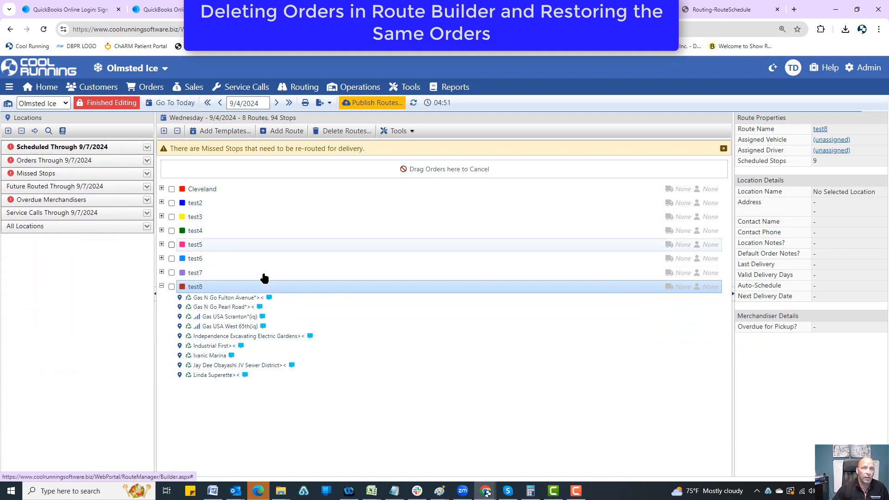
click(161, 287)
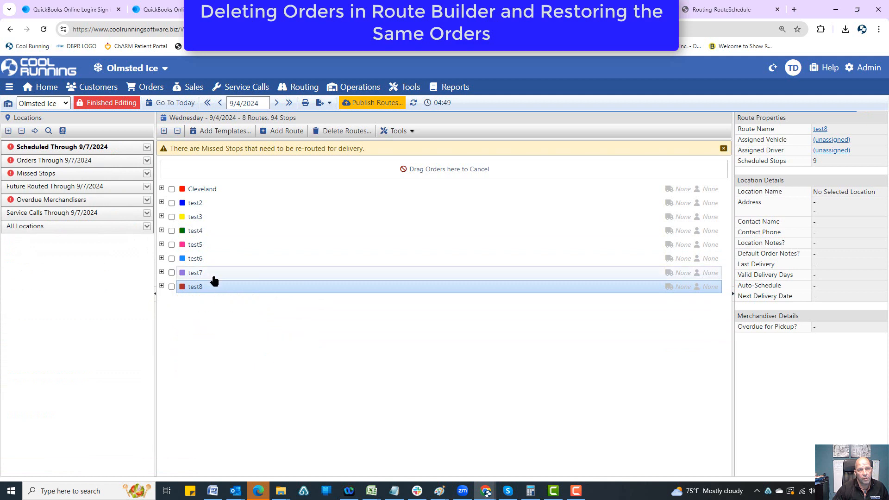
click(161, 286)
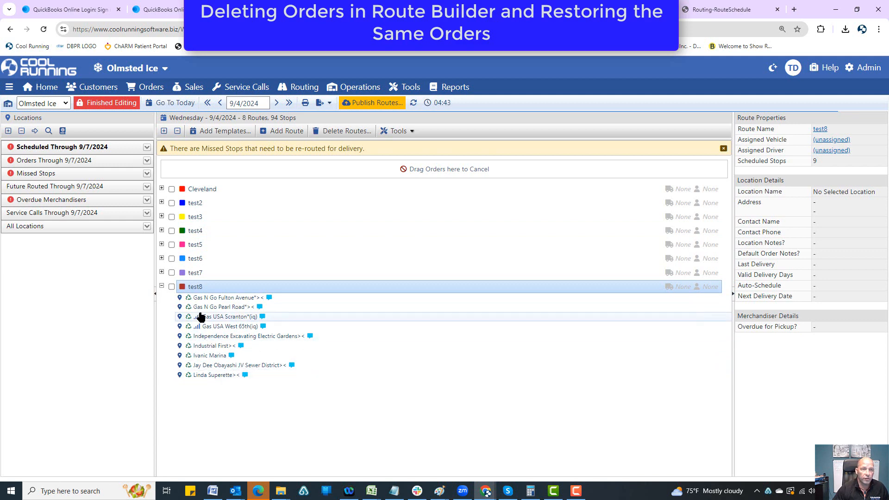
- Review the previous delivery and sales history for the Gas N Go Fulton Avenue stop on test8
click(218, 306)
click(229, 300)
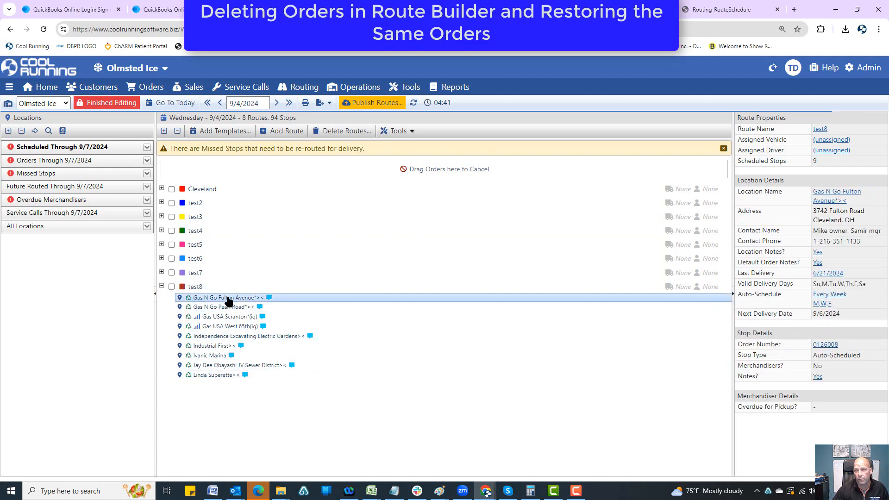
click(828, 274)
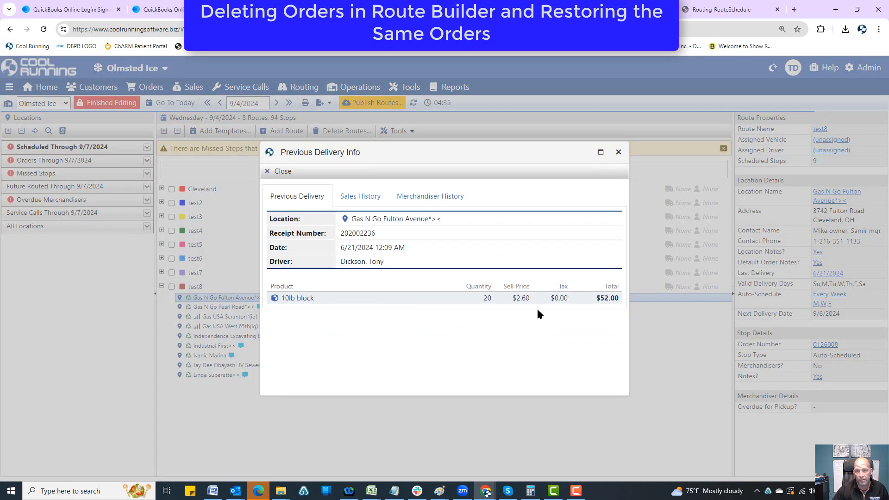
click(365, 198)
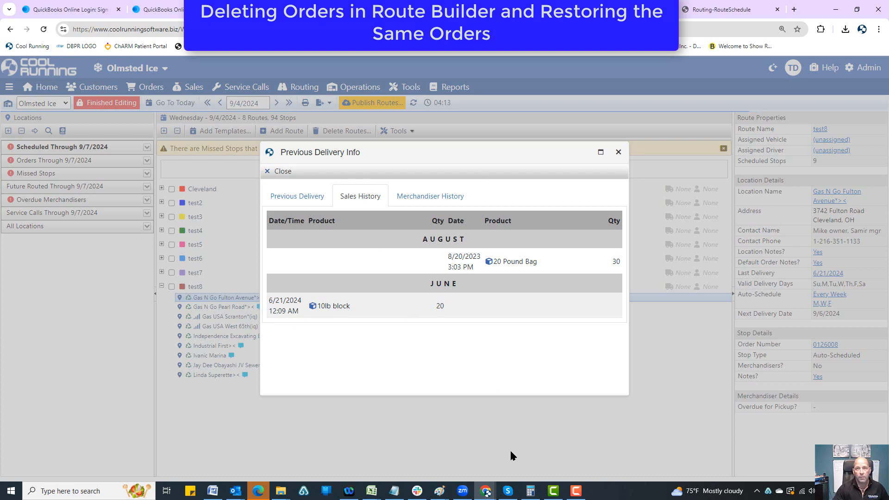
click(618, 152)
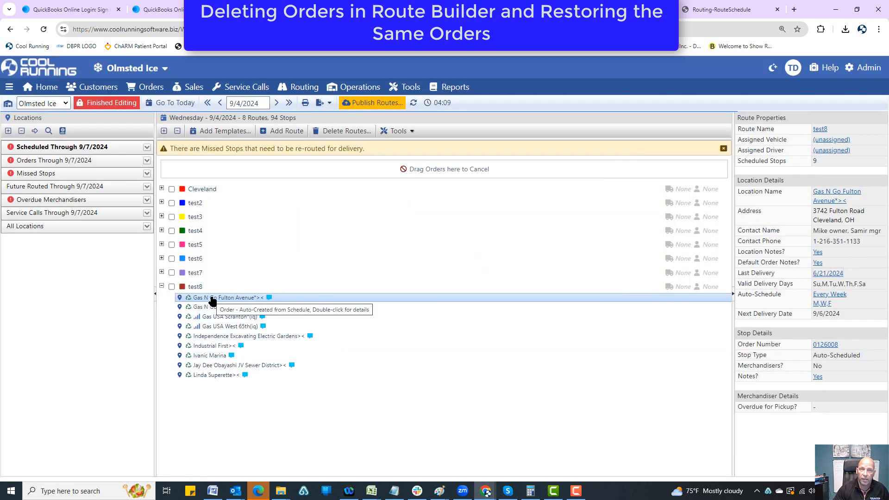
- Cancel the Gas N Go Fulton Avenue order on route test8 and publish the routes
drag(240, 300, 475, 168)
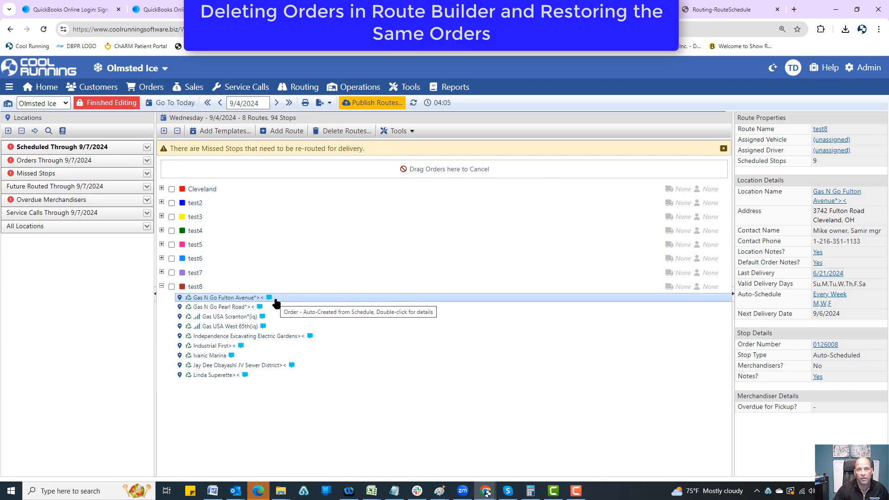
drag(275, 300, 493, 175)
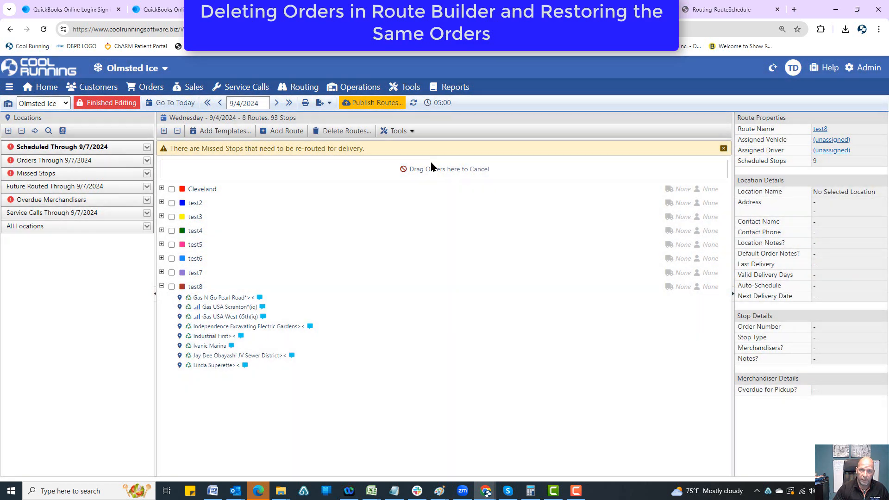
click(377, 103)
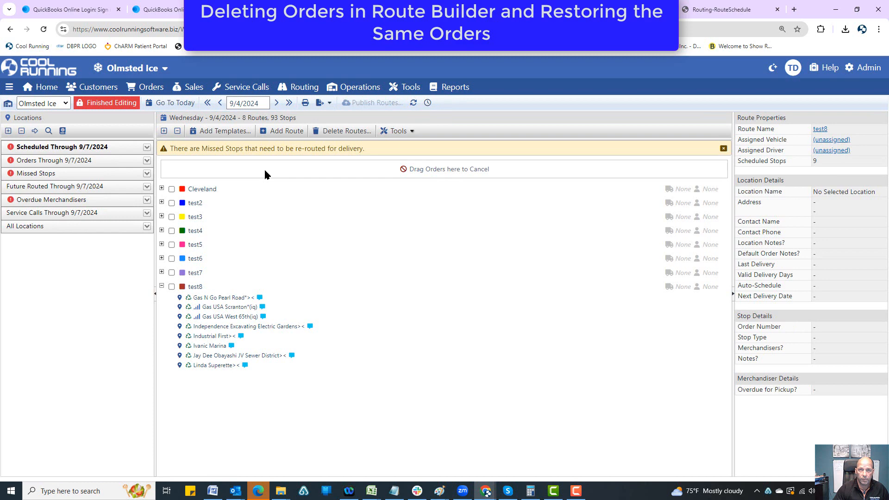
- Check who canceled the Gas N Go Fulton Avenue order in the canceled orders list, without restoring it
click(397, 131)
click(421, 174)
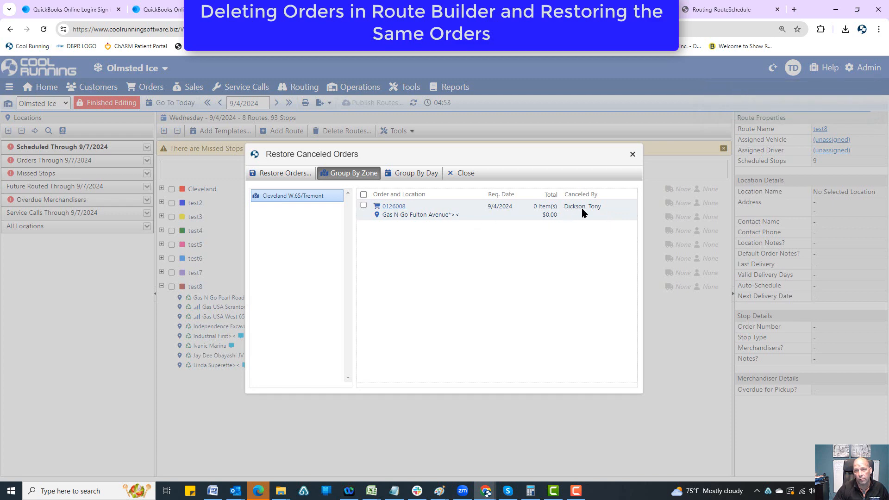
click(632, 154)
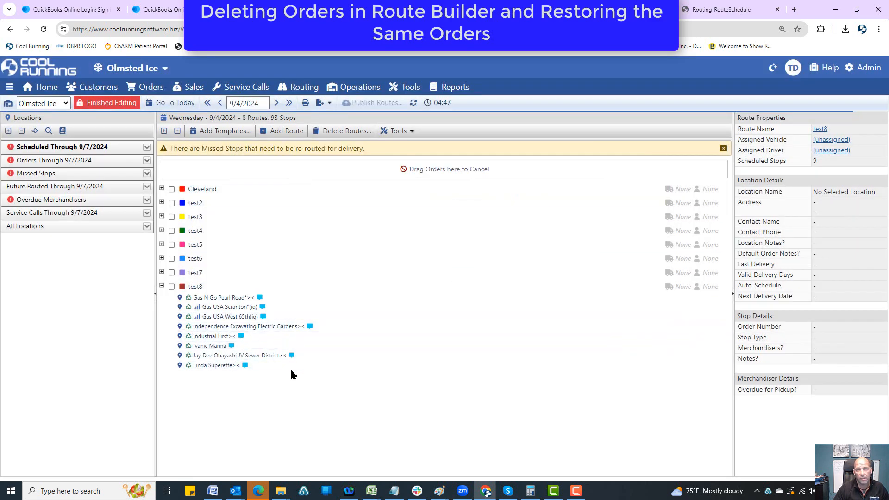